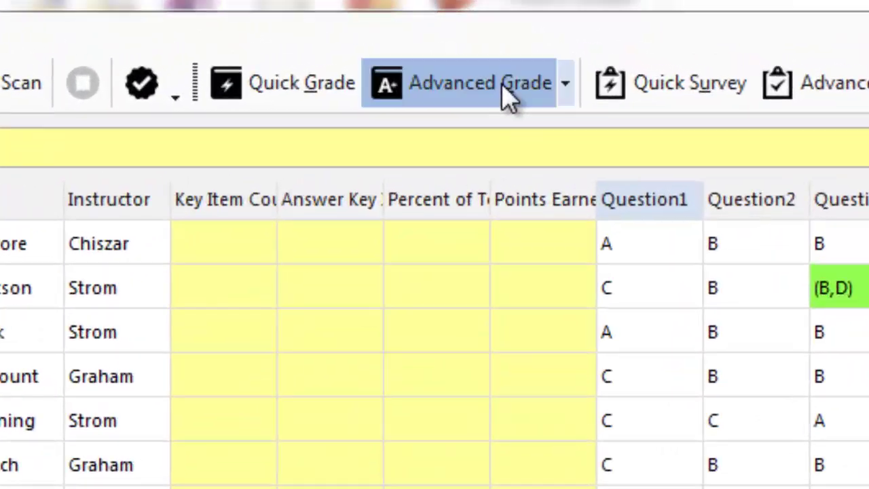
Open the Advanced Grade settings and review the available source grade scales and the scaled score editor for the overall test.
{"action": "left_click", "coordinate": [502, 87]}
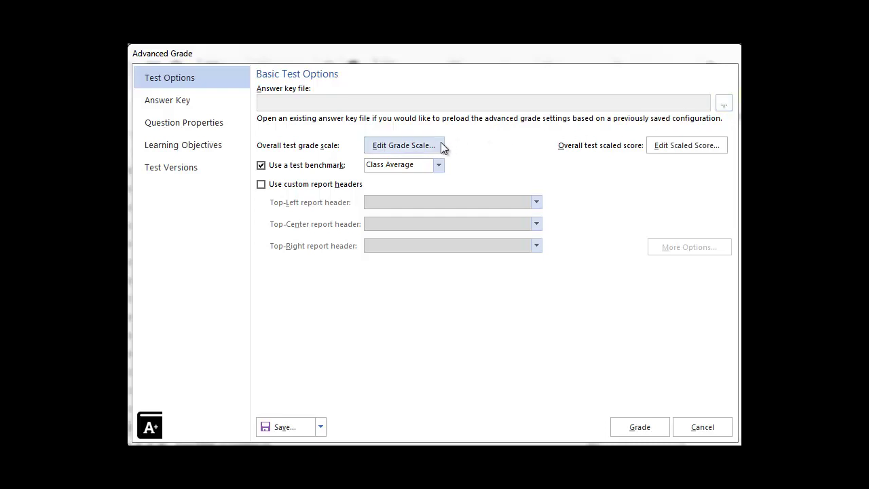
{"action": "left_click", "coordinate": [408, 145]}
{"action": "left_click", "coordinate": [536, 214]}
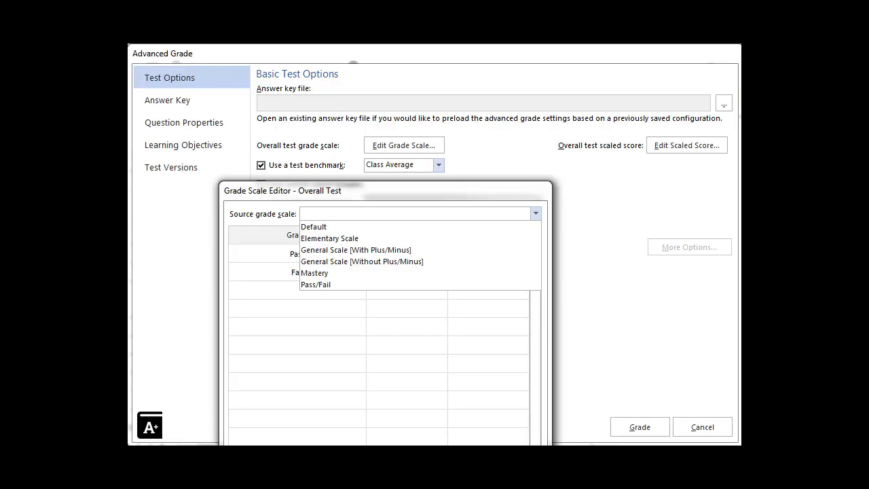
{"action": "key", "text": "Escape"}
{"action": "key", "text": "Escape"}
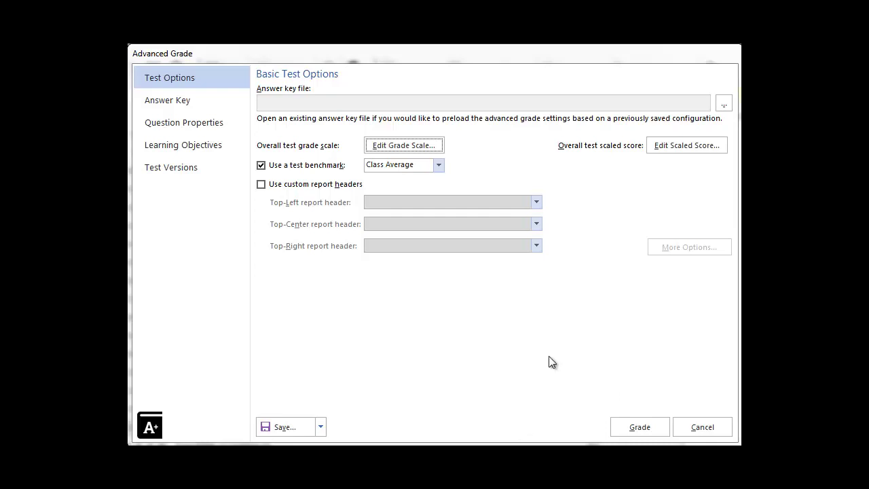
{"action": "left_click", "coordinate": [707, 146]}
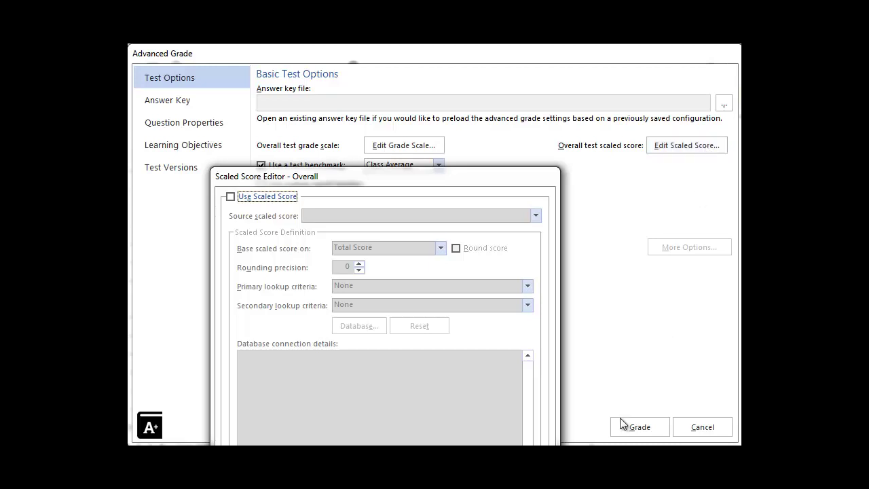
{"action": "key", "text": "Escape"}
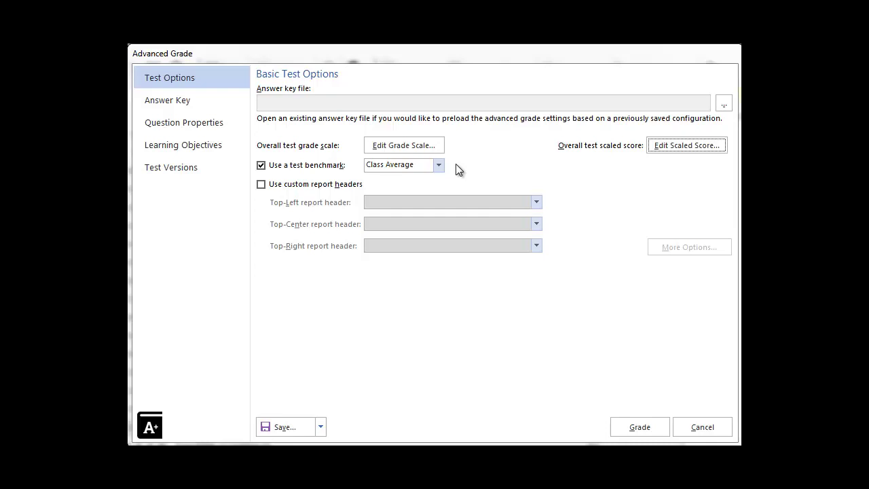
Set the overall test benchmark to a custom value of 70% and preview the custom report header options, leaving them disabled.
{"action": "left_click", "coordinate": [437, 165]}
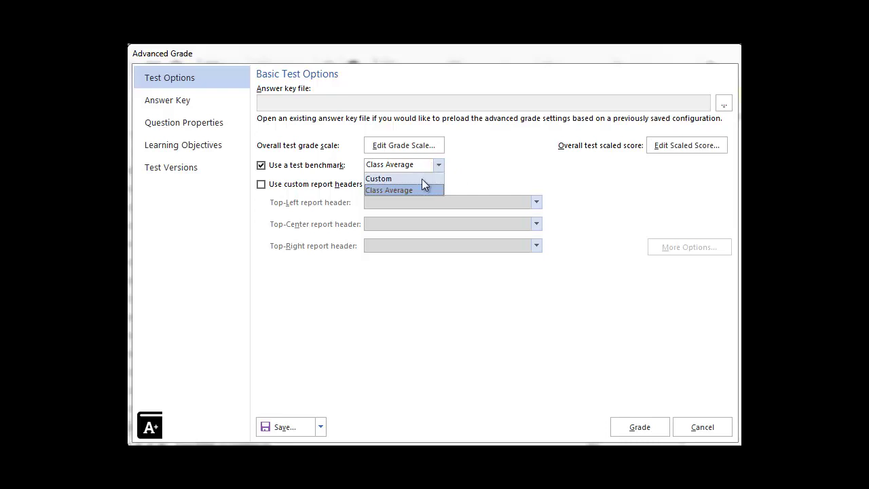
{"action": "left_click", "coordinate": [422, 179]}
{"action": "type", "text": "70"}
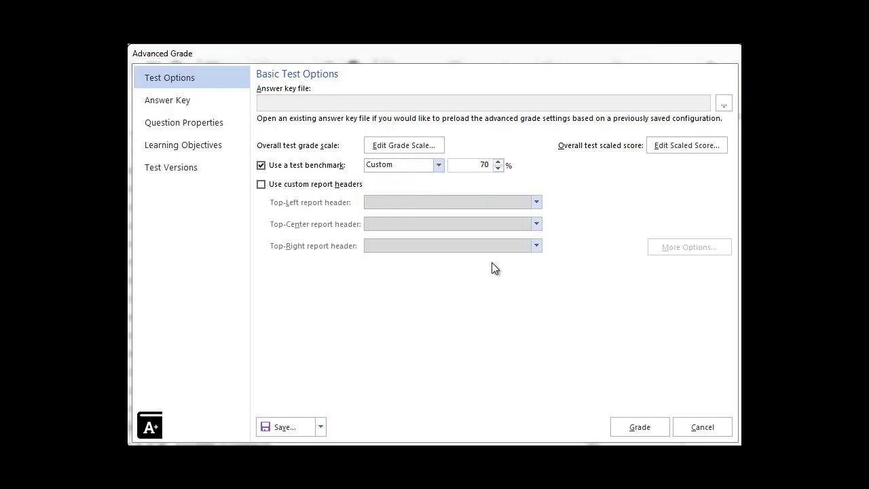
{"action": "left_click", "coordinate": [261, 185]}
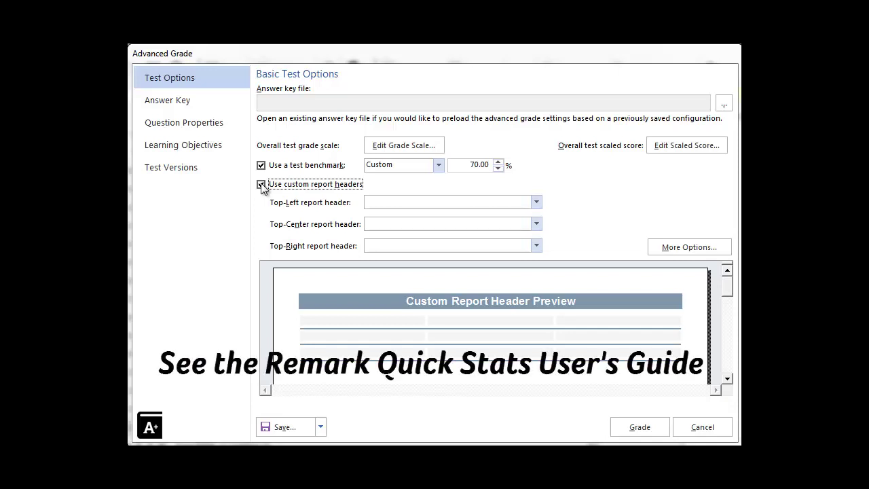
{"action": "left_click", "coordinate": [261, 185]}
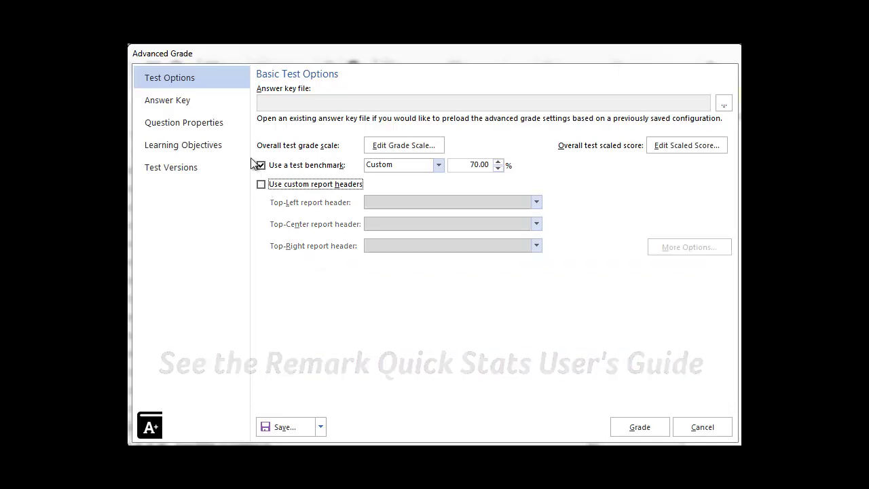
Import the test answer key from row 1 of the data set grid.
{"action": "left_click", "coordinate": [222, 103]}
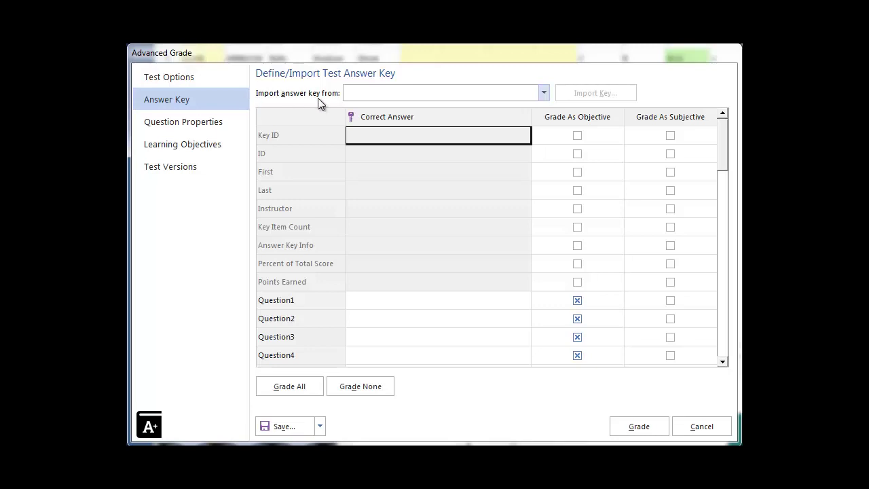
{"action": "left_click", "coordinate": [544, 93]}
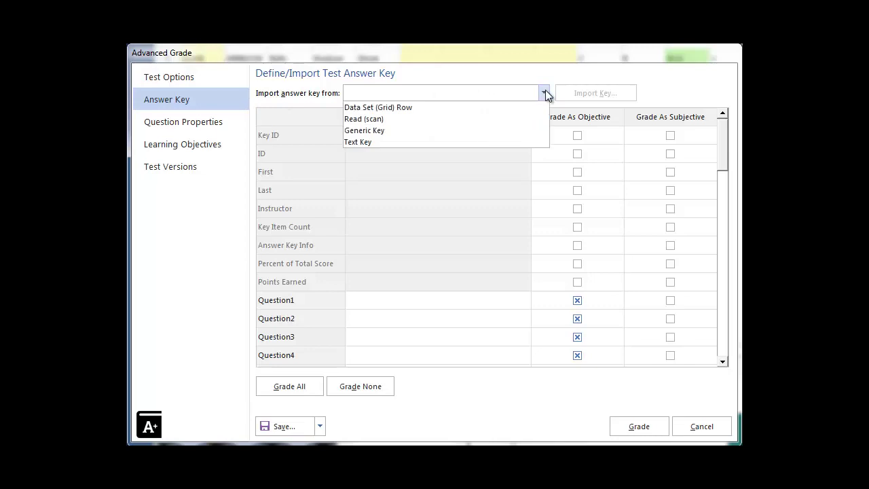
{"action": "left_click", "coordinate": [456, 106]}
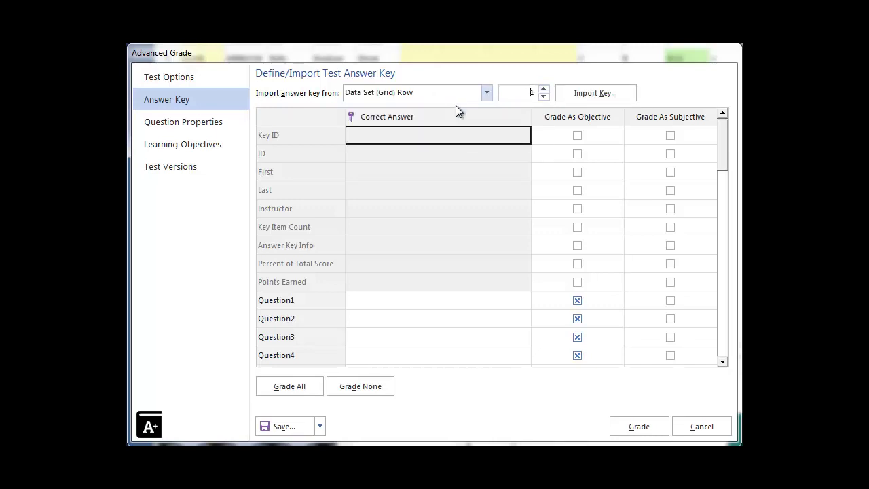
{"action": "left_click", "coordinate": [584, 93]}
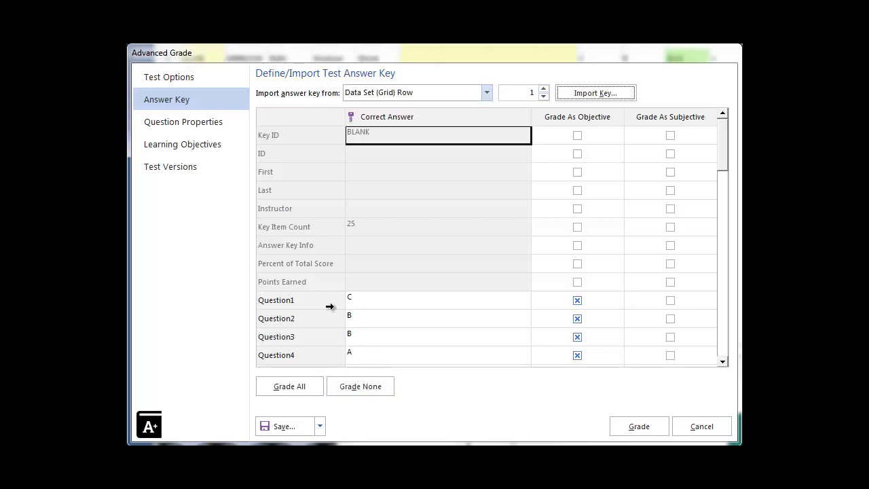
In the question properties, enable grading for Question1 and set its correct points to 2.
{"action": "left_click", "coordinate": [226, 129]}
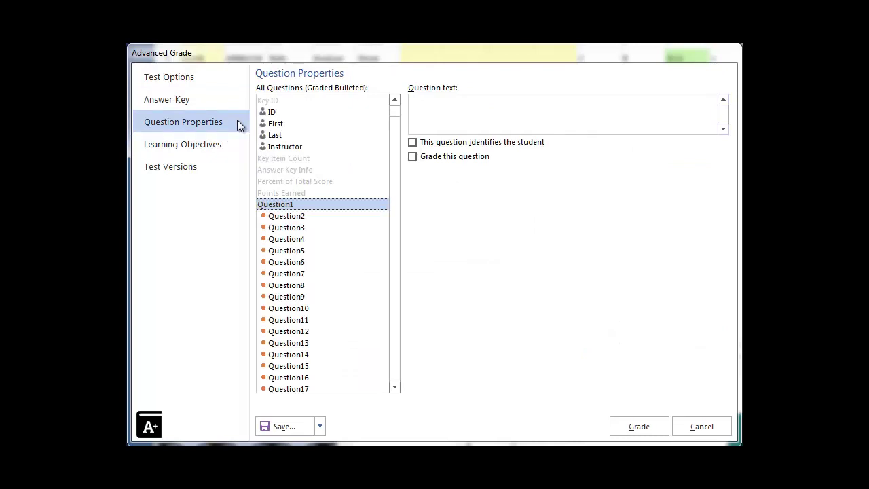
{"action": "left_click", "coordinate": [417, 105]}
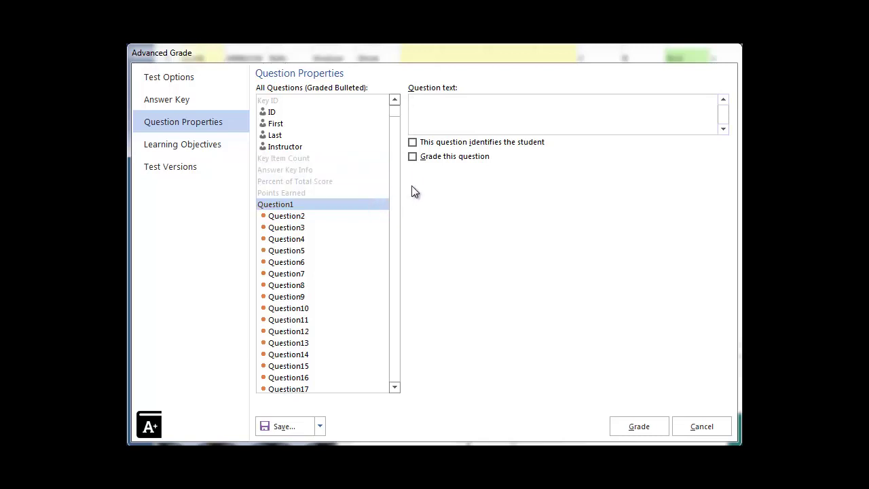
{"action": "left_click", "coordinate": [413, 157]}
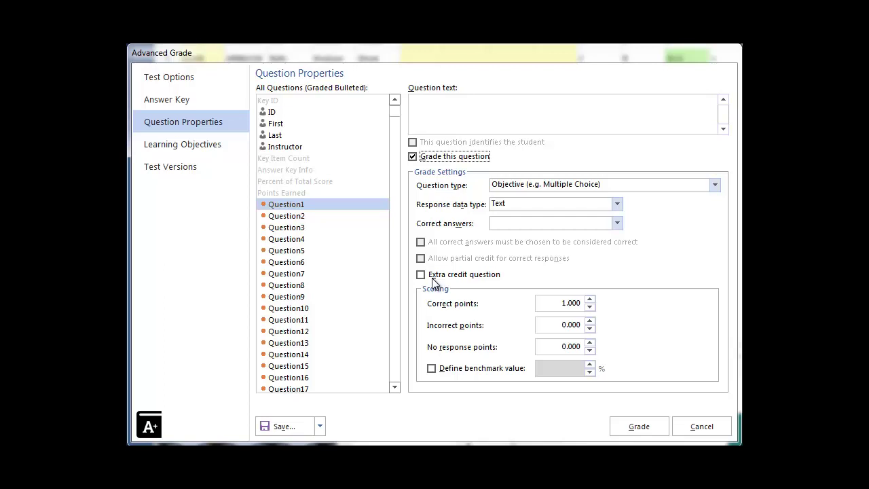
{"action": "left_click", "coordinate": [590, 300]}
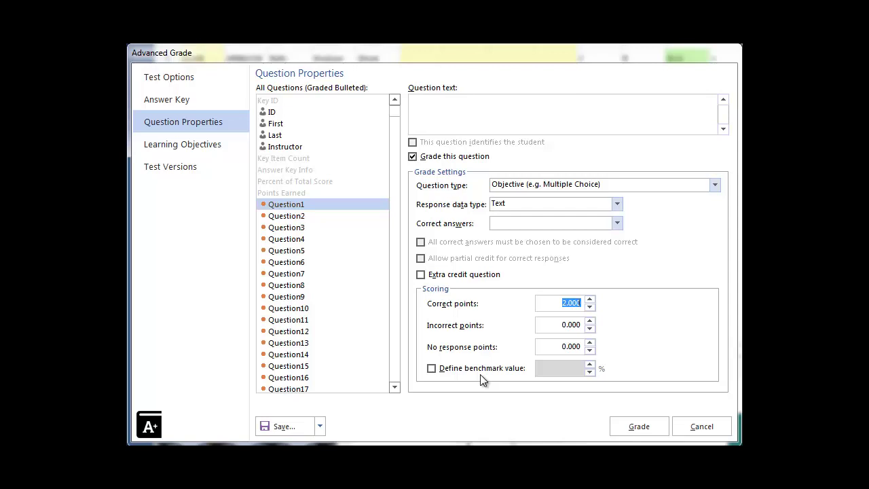
Create two learning objectives named Grammar and Punctuation.
{"action": "left_click", "coordinate": [236, 145]}
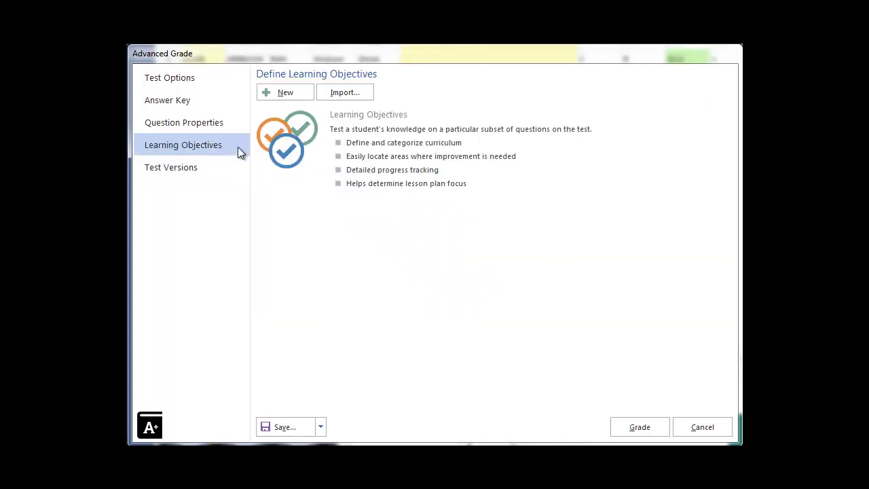
{"action": "left_click", "coordinate": [297, 98]}
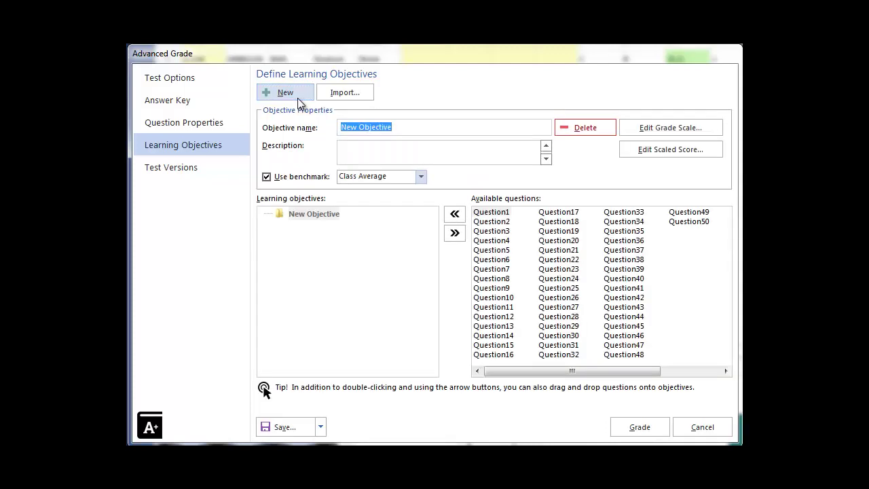
{"action": "type", "text": "Grammar"}
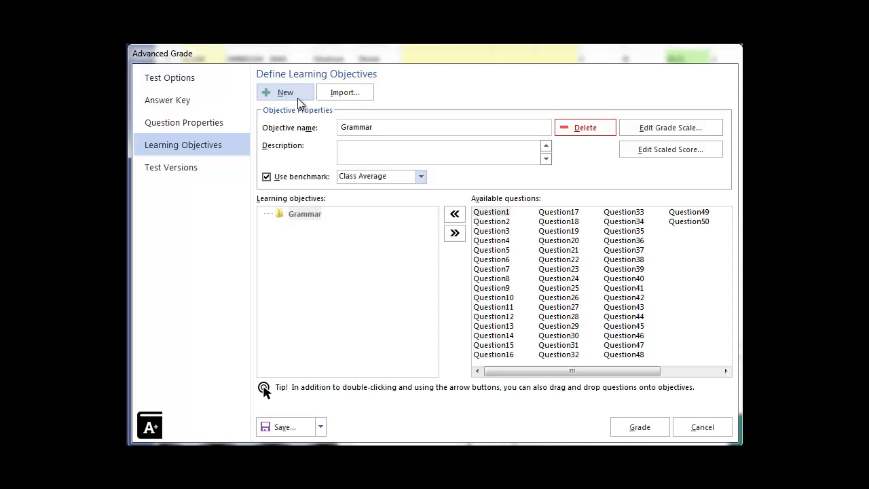
{"action": "left_click", "coordinate": [298, 97]}
{"action": "type", "text": "P"}
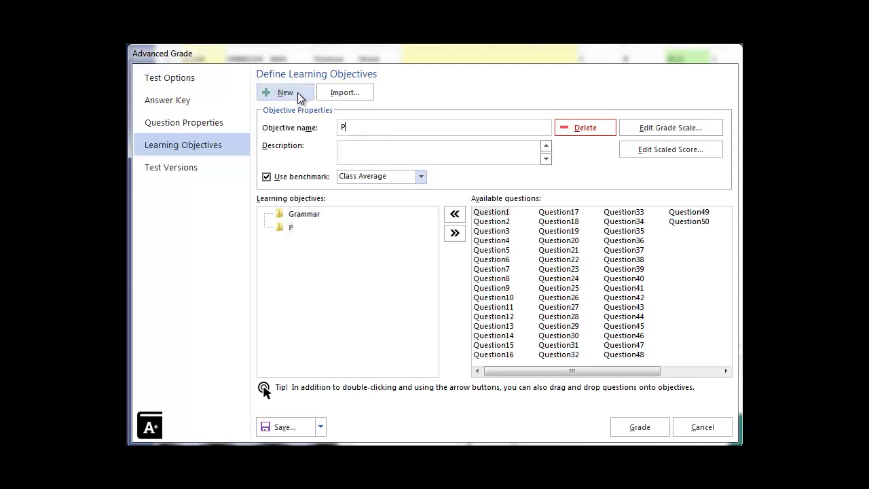
{"action": "type", "text": "unctuation"}
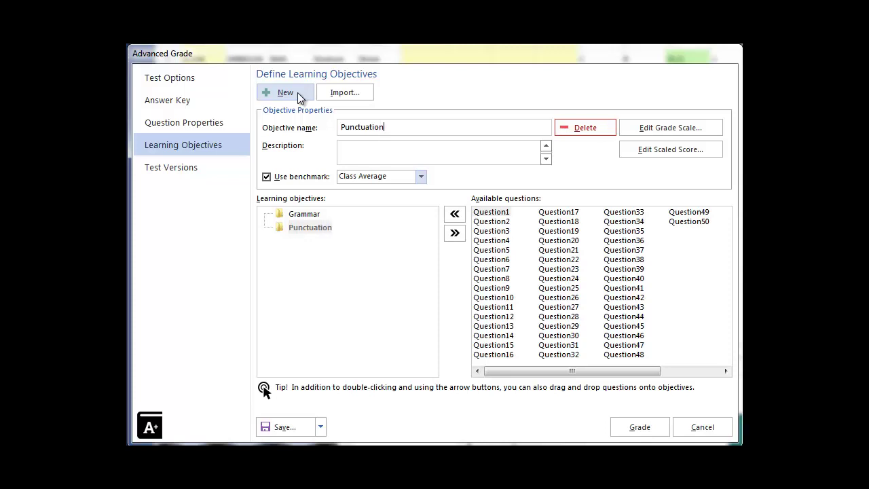
Assign Question1 through Question25 to the Grammar learning objective.
{"action": "left_click", "coordinate": [303, 214]}
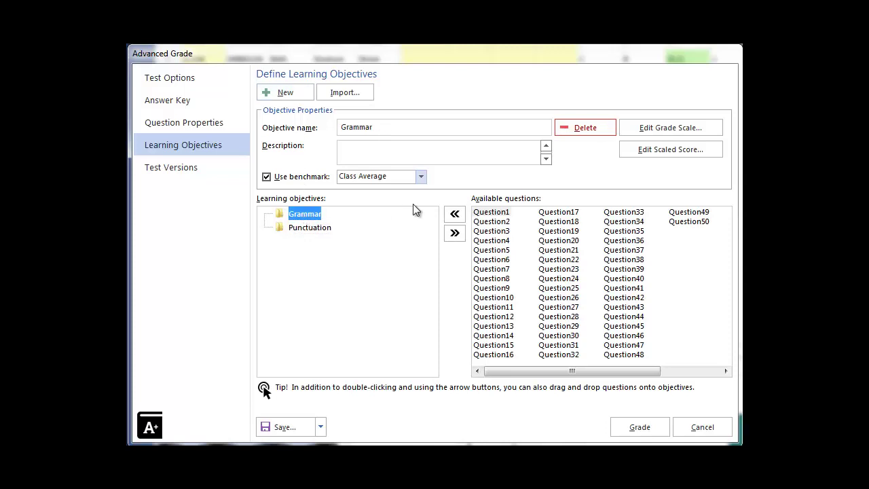
{"action": "left_click", "coordinate": [477, 214]}
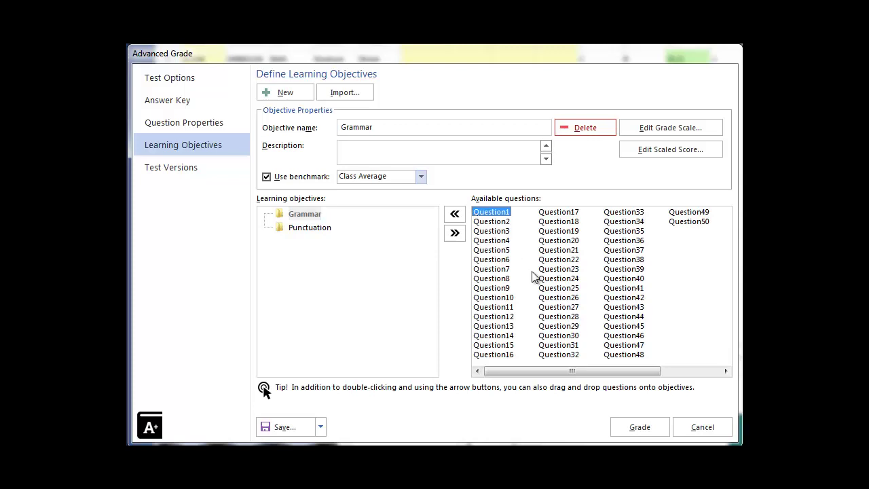
{"action": "left_click", "coordinate": [558, 288], "text": "shift"}
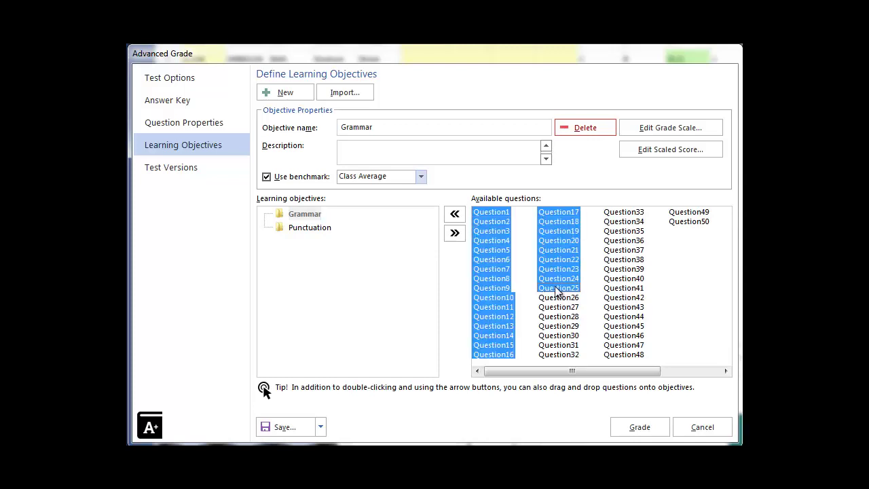
{"action": "left_click", "coordinate": [455, 215]}
Assign Question26 through Question50 to the Punctuation learning objective.
{"action": "scroll", "coordinate": [419, 331], "scroll_direction": "down", "scroll_amount": 4}
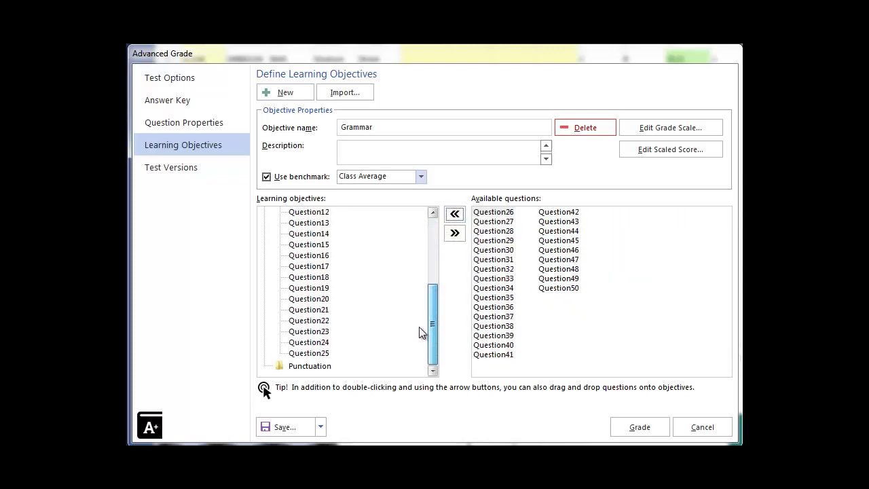
{"action": "left_click", "coordinate": [319, 366]}
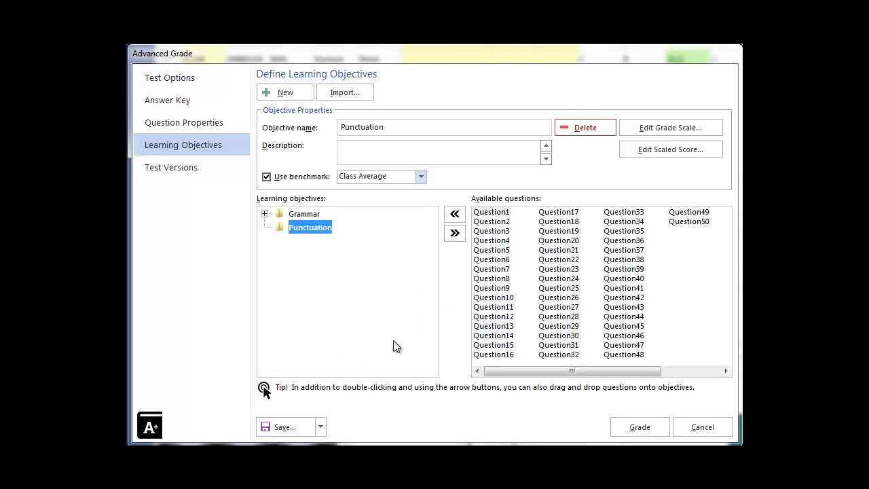
{"action": "left_click", "coordinate": [558, 297]}
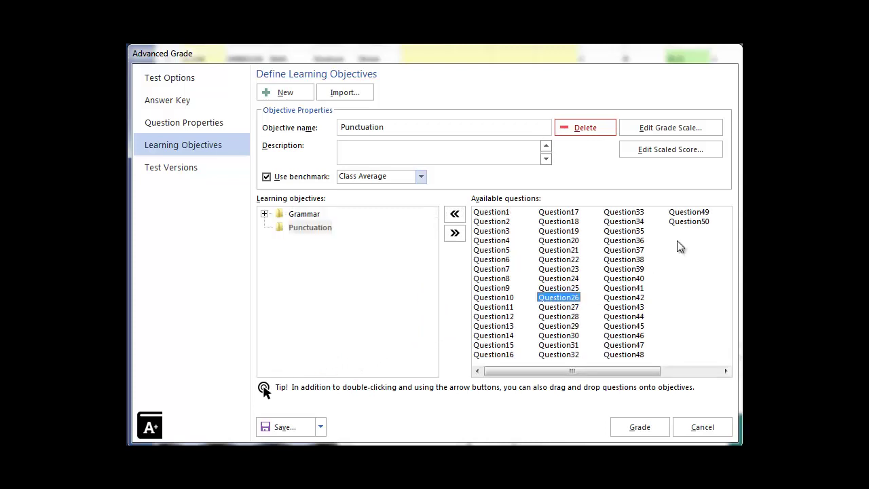
{"action": "left_click", "coordinate": [689, 225], "text": "shift"}
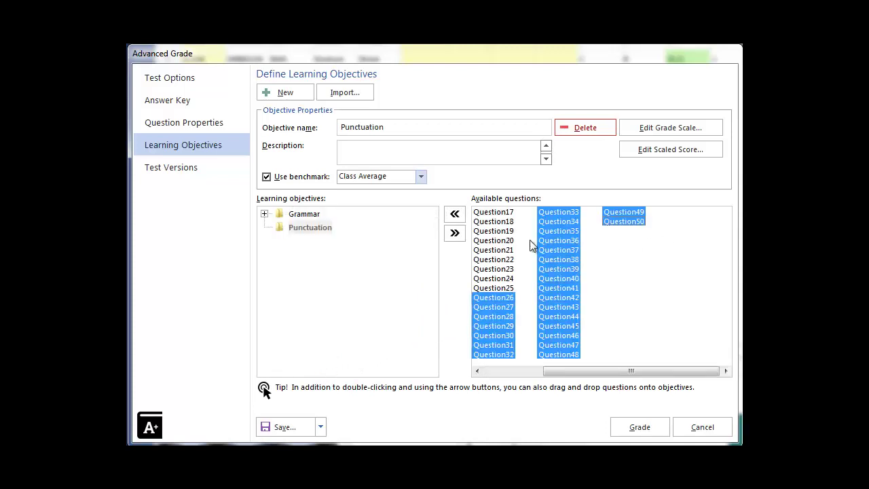
{"action": "left_click", "coordinate": [454, 215]}
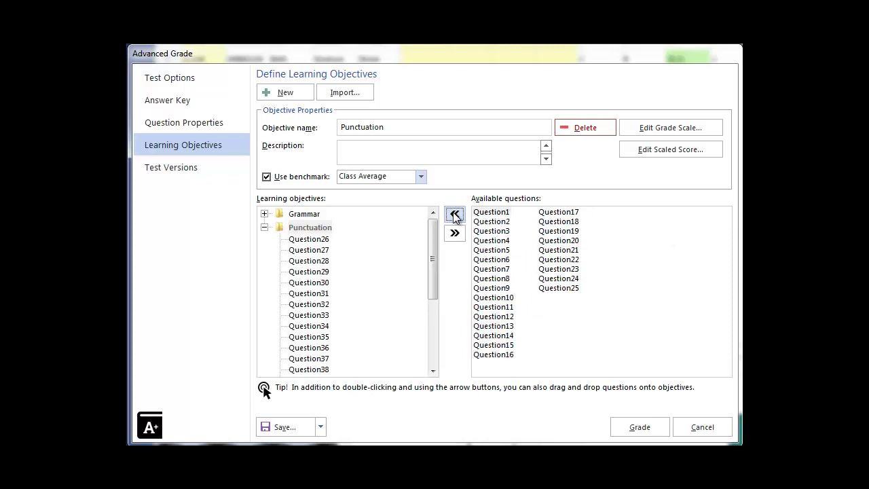
Give the Grammar learning objective a custom benchmark of 70%.
{"action": "double_click", "coordinate": [316, 215]}
{"action": "left_click", "coordinate": [422, 176]}
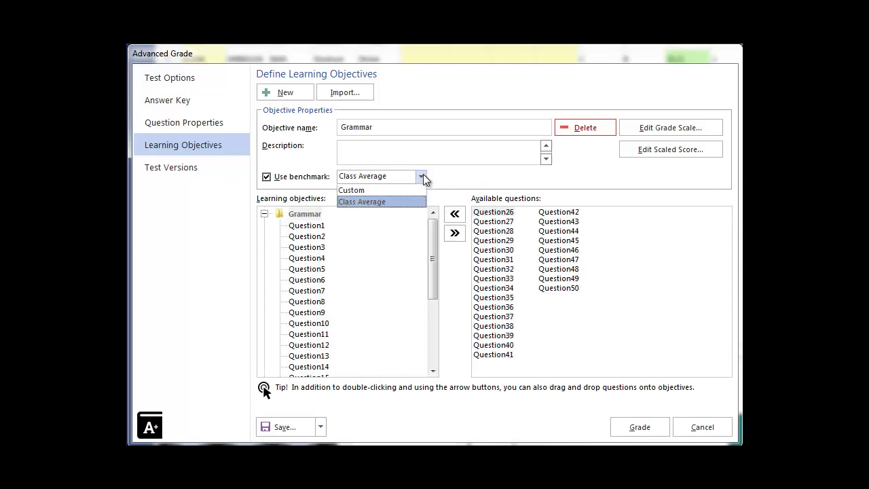
{"action": "left_click", "coordinate": [392, 191]}
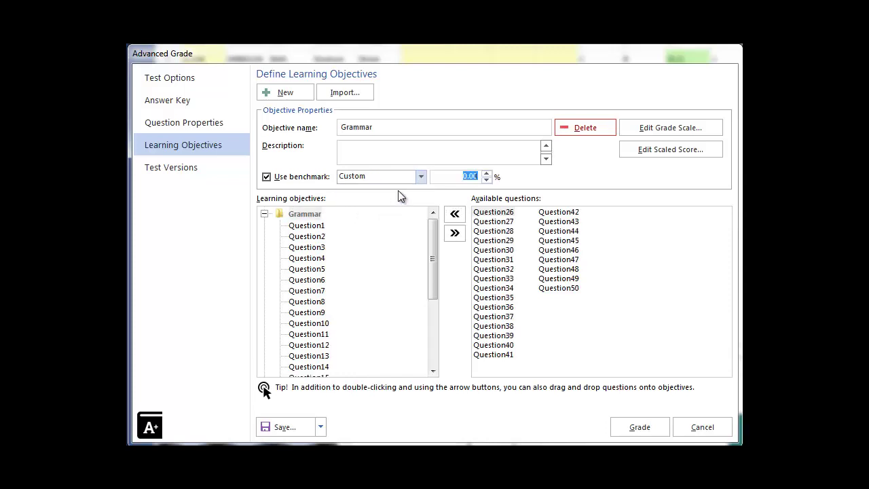
{"action": "type", "text": "70"}
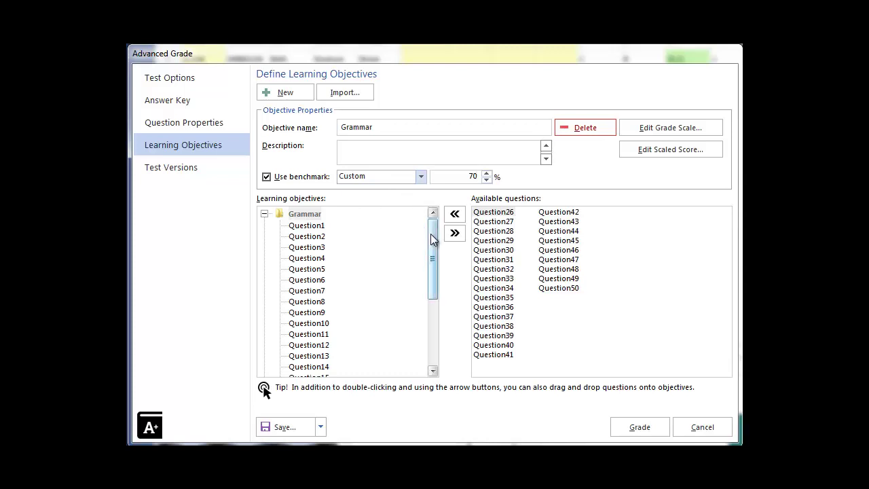
Switch the Punctuation learning objective to a custom benchmark of 70%.
{"action": "left_click_drag", "start_coordinate": [433, 239], "coordinate": [393, 329]}
{"action": "double_click", "coordinate": [319, 365]}
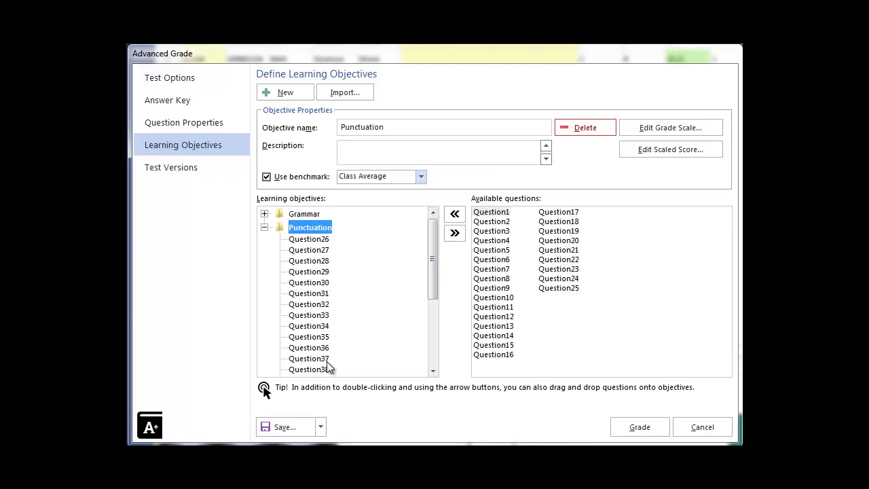
{"action": "left_click", "coordinate": [420, 180]}
{"action": "left_click", "coordinate": [403, 189]}
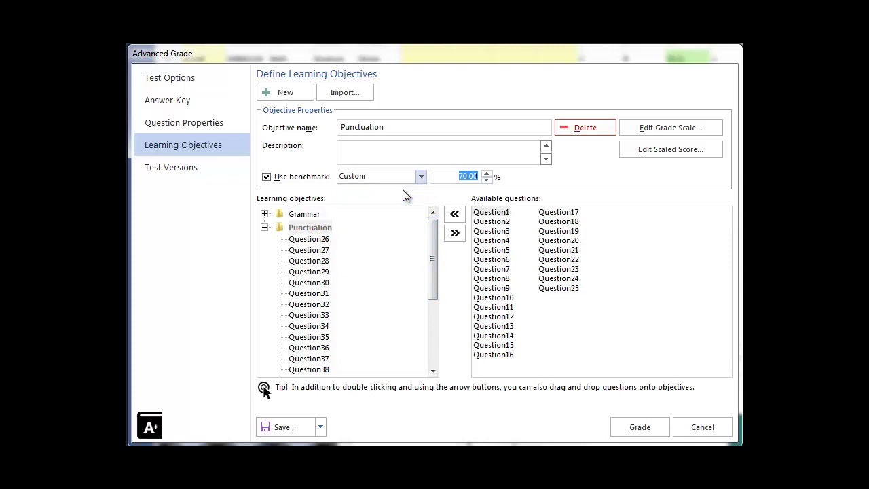
Set the Punctuation learning objective's custom benchmark to 75%.
{"action": "type", "text": "75"}
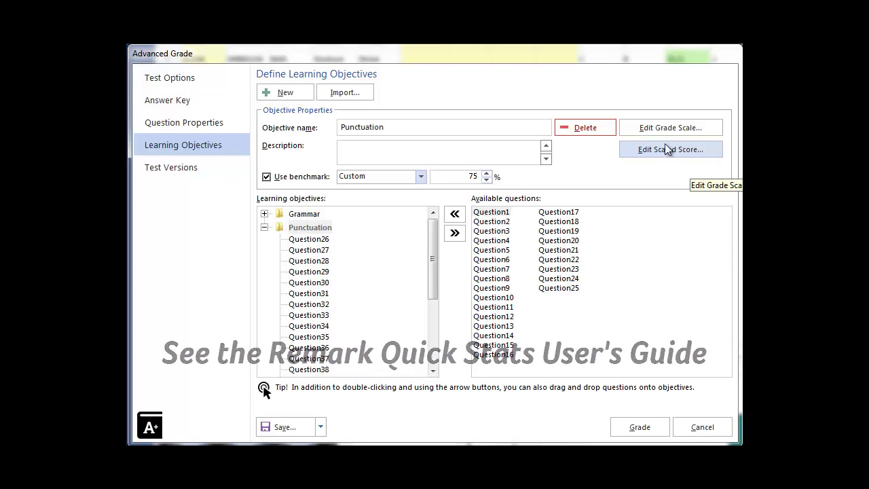
Turn on multiple test versions to view the Advanced (Question Order) setup, and turn the option back off.
{"action": "left_click", "coordinate": [232, 165]}
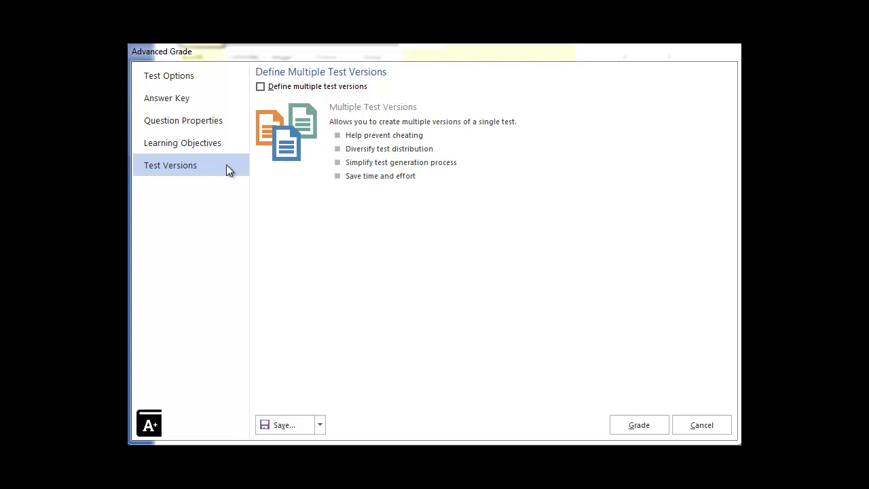
{"action": "left_click", "coordinate": [261, 87]}
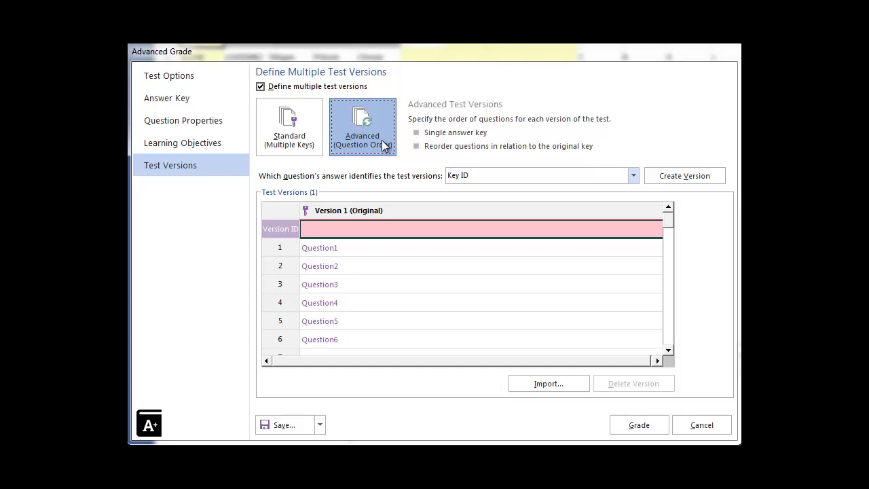
{"action": "left_click", "coordinate": [261, 87]}
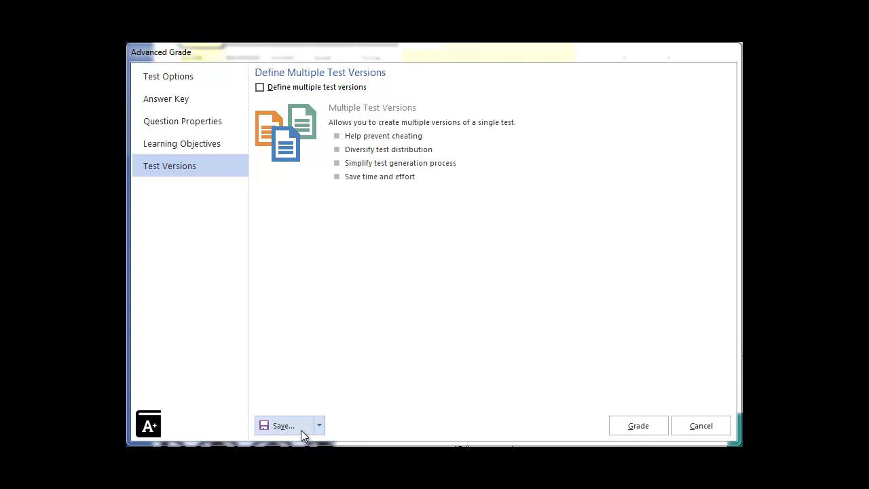
Save the answer key as a Standard Answer Key file named Answer Key 1 and grade the test.
{"action": "left_click", "coordinate": [284, 426]}
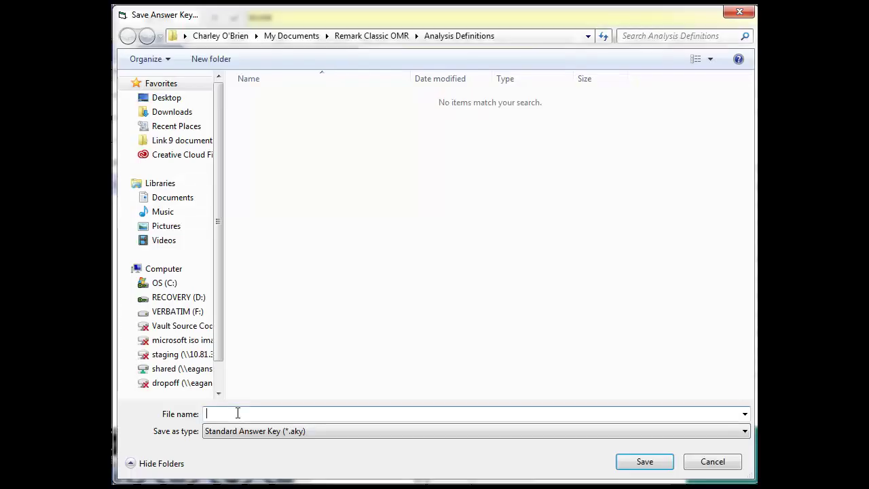
{"action": "type", "text": "Answer Key 1"}
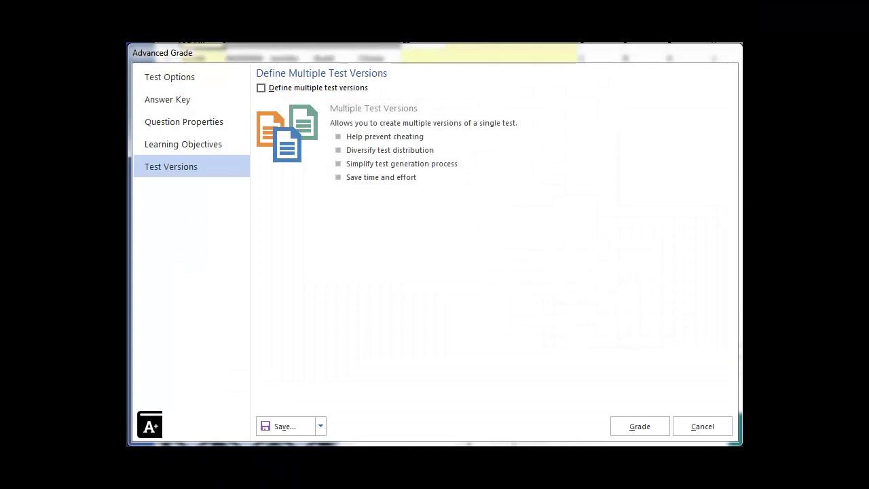
{"action": "left_click", "coordinate": [658, 427]}
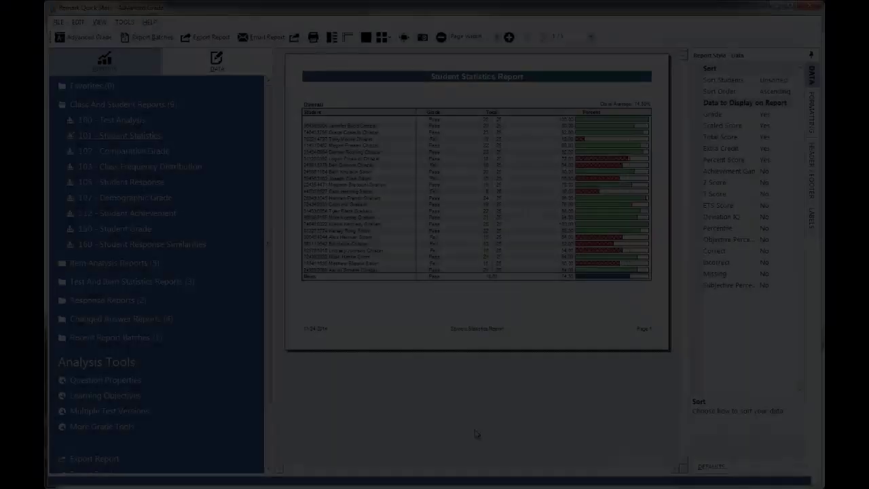